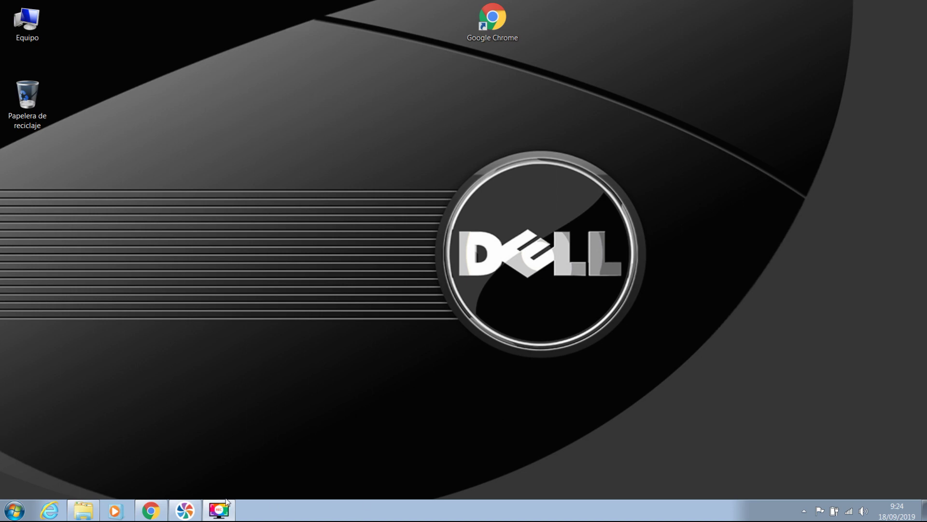
# Switch to Google Chrome and view the Avast Premium Security page from the avast premier search results.
pyautogui.click(152, 509)
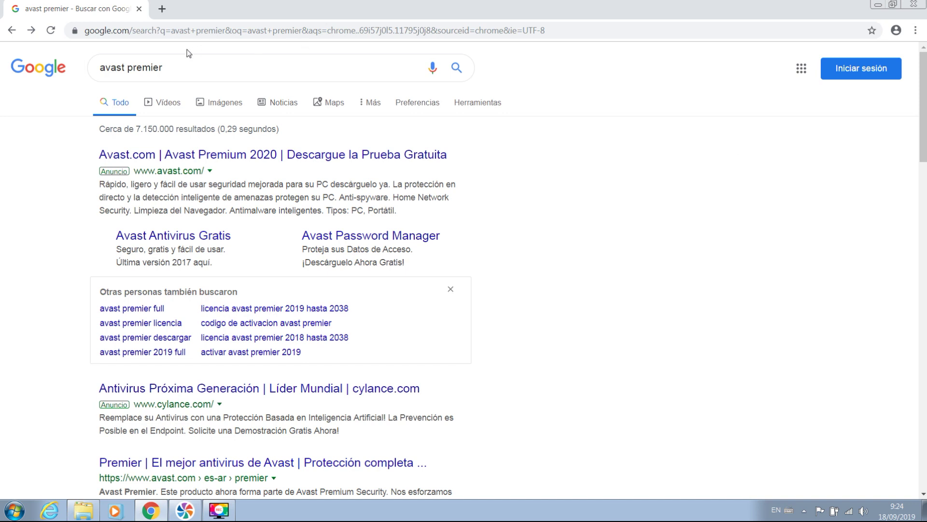
pyautogui.click(288, 157)
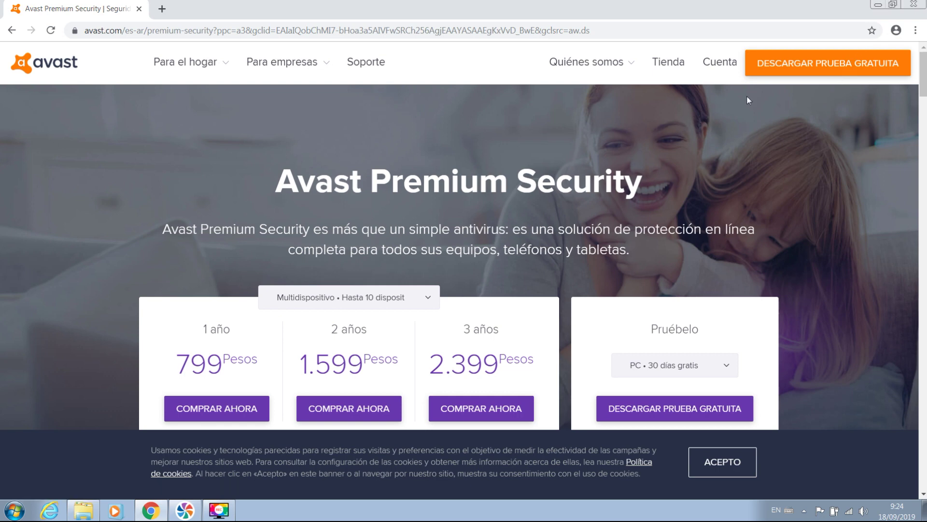
pyautogui.click(878, 7)
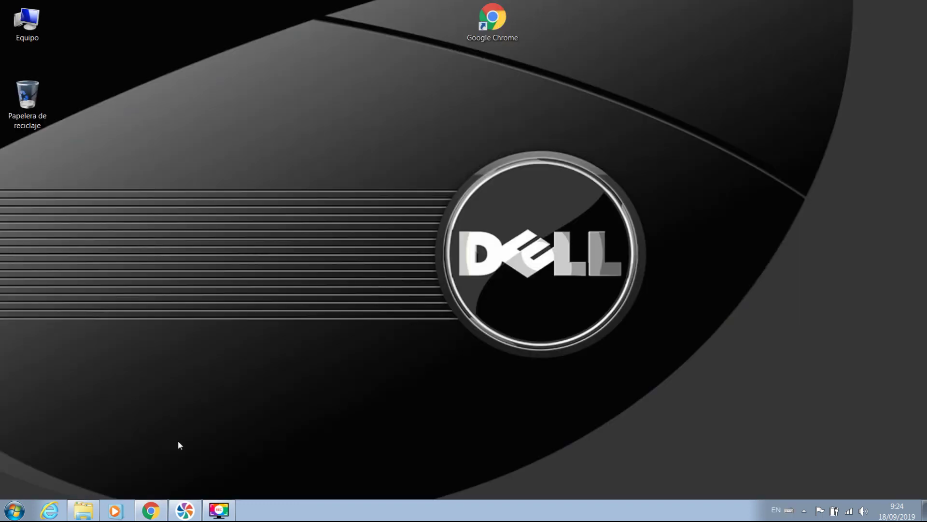
# Run avast_premier_antivirus_setup_offline.exe from the 19.7.2388-PVP folder and install Avast Premium Security in Spanish.
pyautogui.click(84, 507)
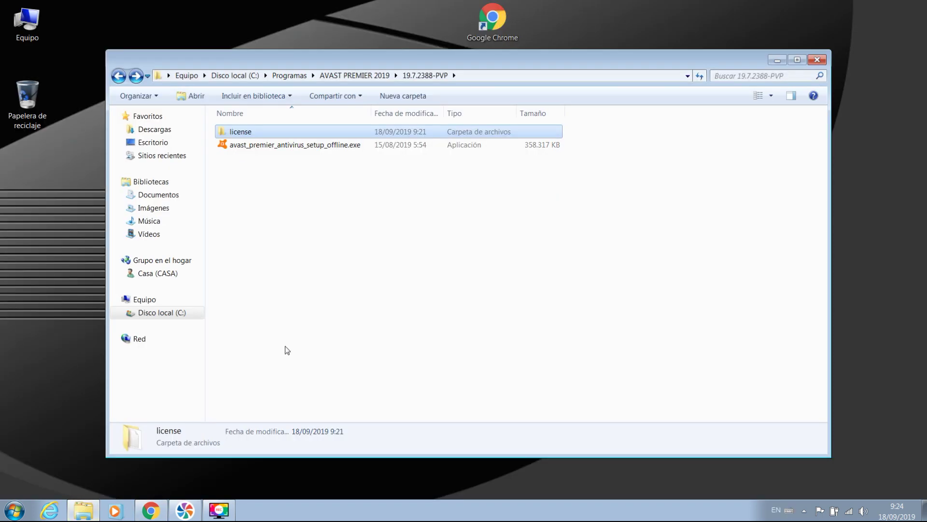
pyautogui.doubleClick(327, 146)
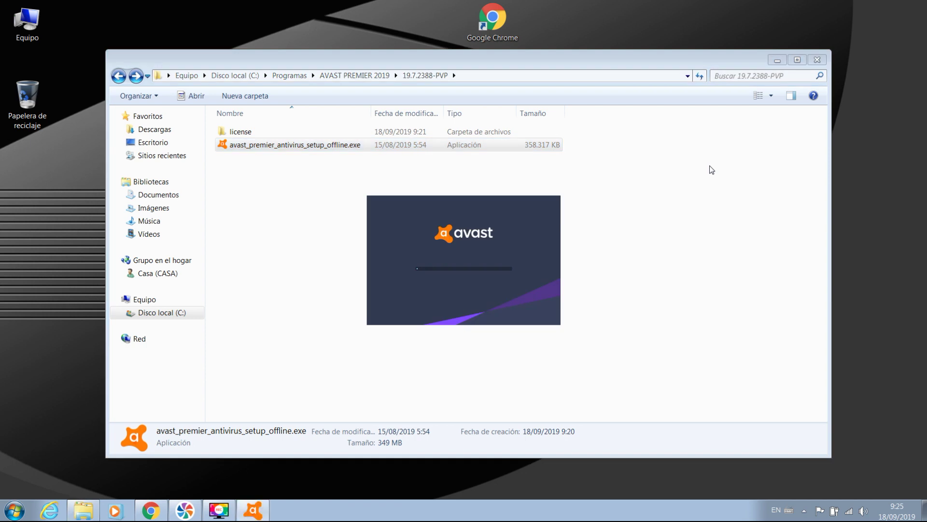
pyautogui.click(777, 60)
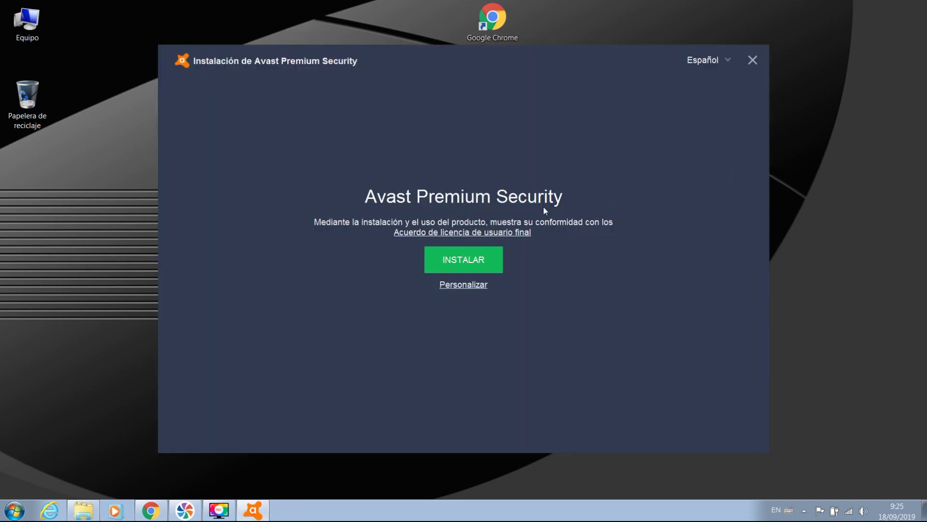
pyautogui.click(478, 260)
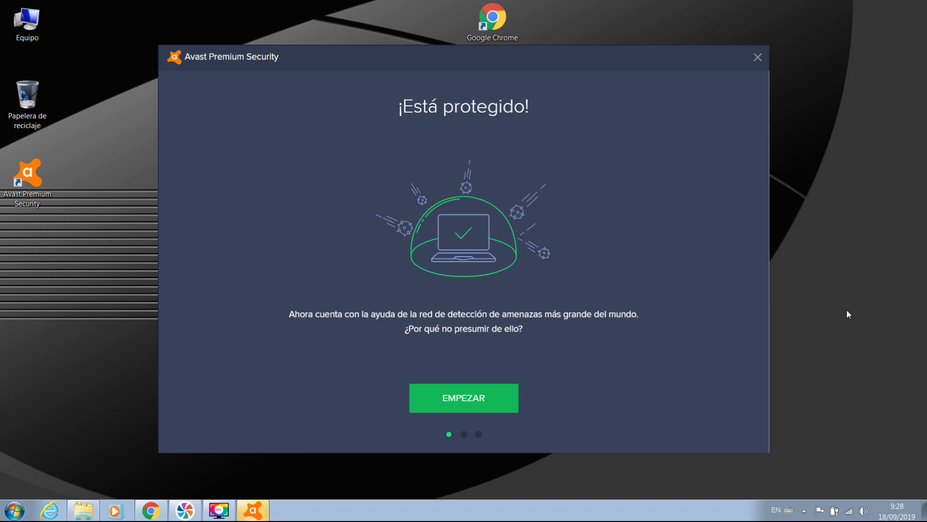
# Decline anonymous data sharing in the welcome setup and start the first scan, dismissing the error screen and network notification.
pyautogui.click(463, 398)
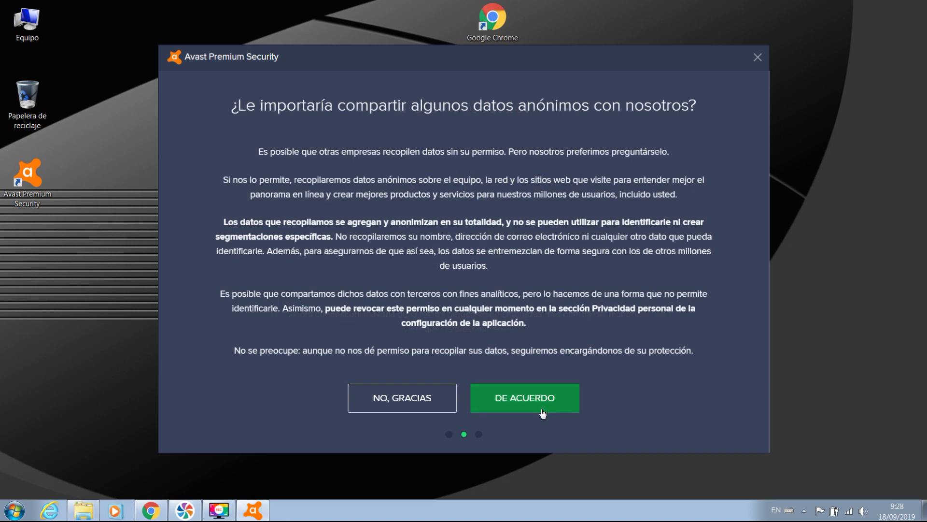
pyautogui.click(442, 404)
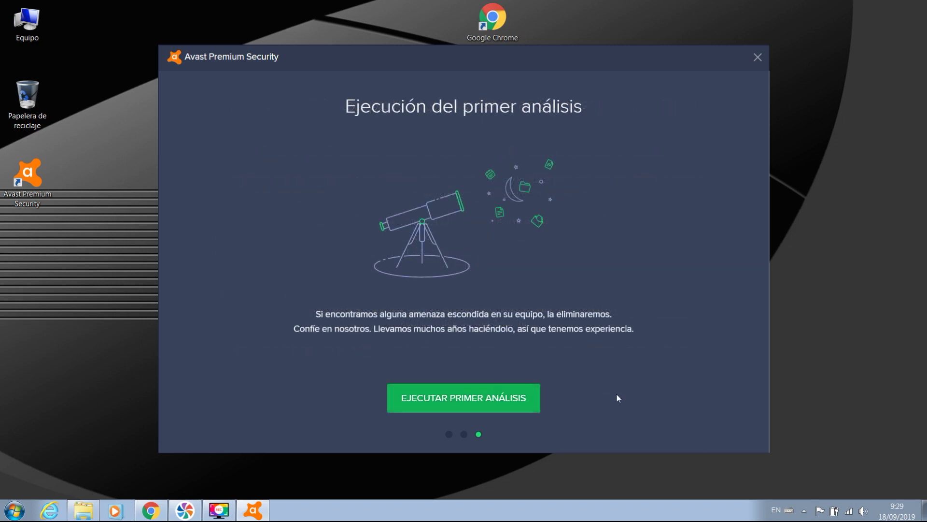
pyautogui.click(491, 397)
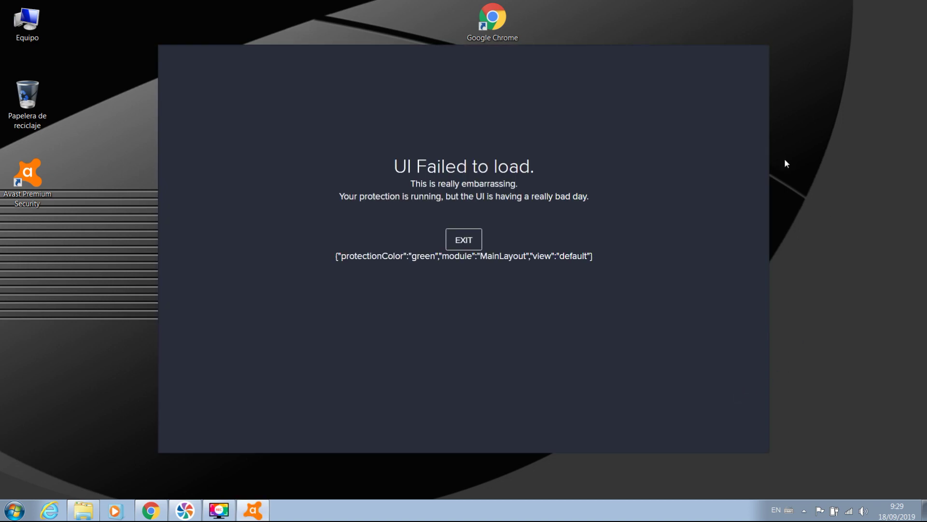
pyautogui.click(462, 240)
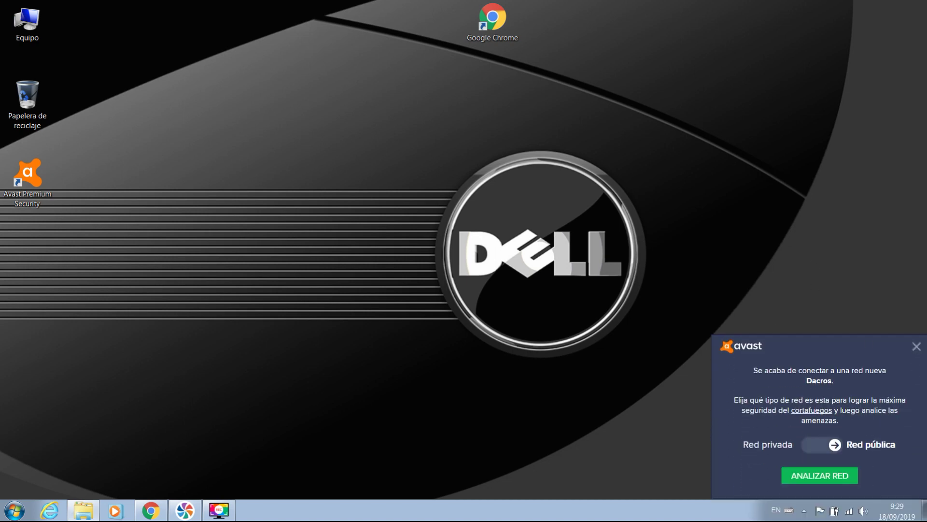
pyautogui.click(916, 346)
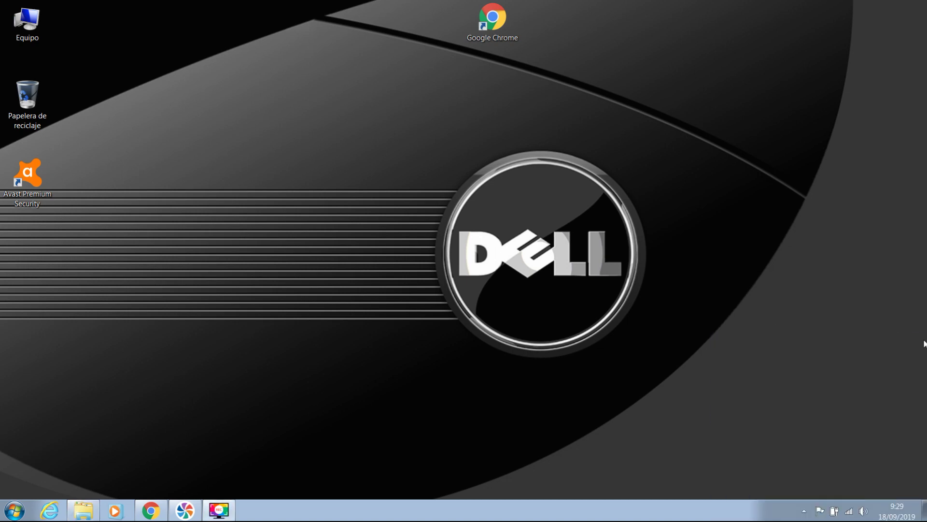
# Open the subscriptions page of Avast Premium Security and choose to activate with a licence file.
pyautogui.doubleClick(29, 176)
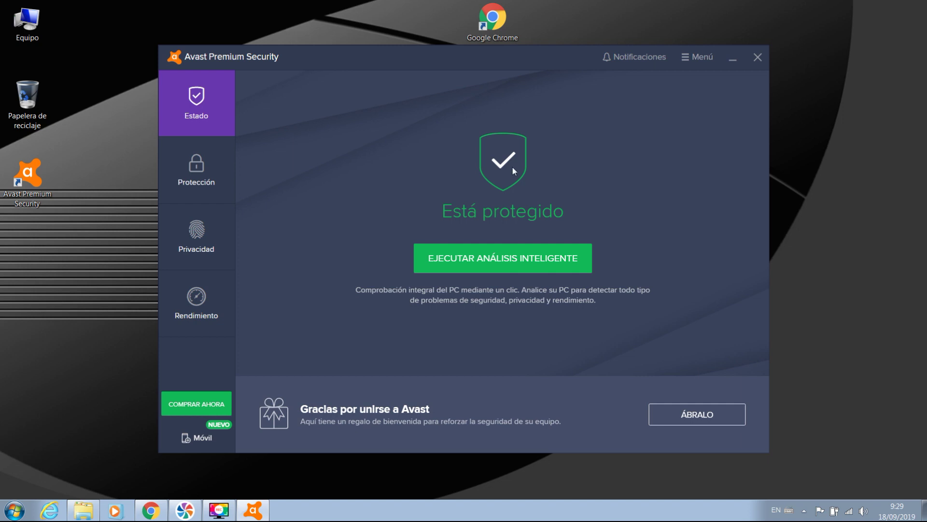
pyautogui.click(691, 61)
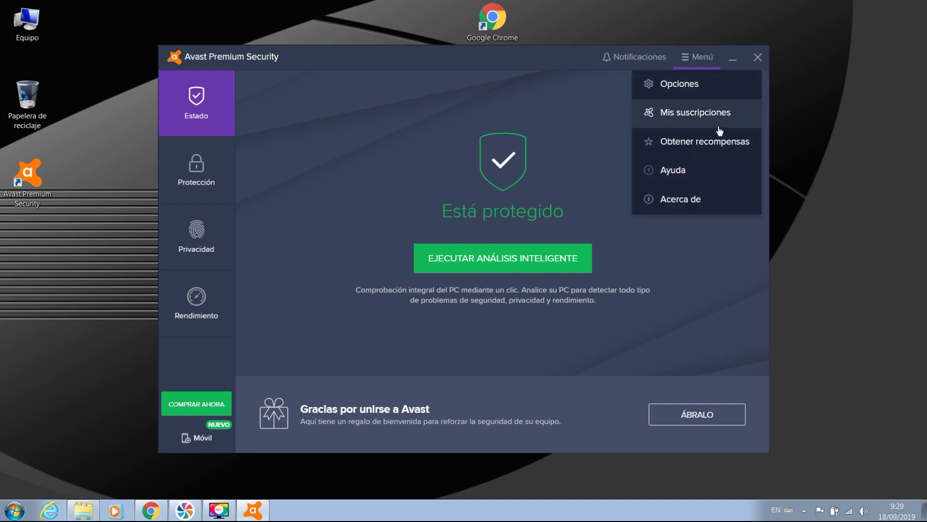
pyautogui.click(704, 113)
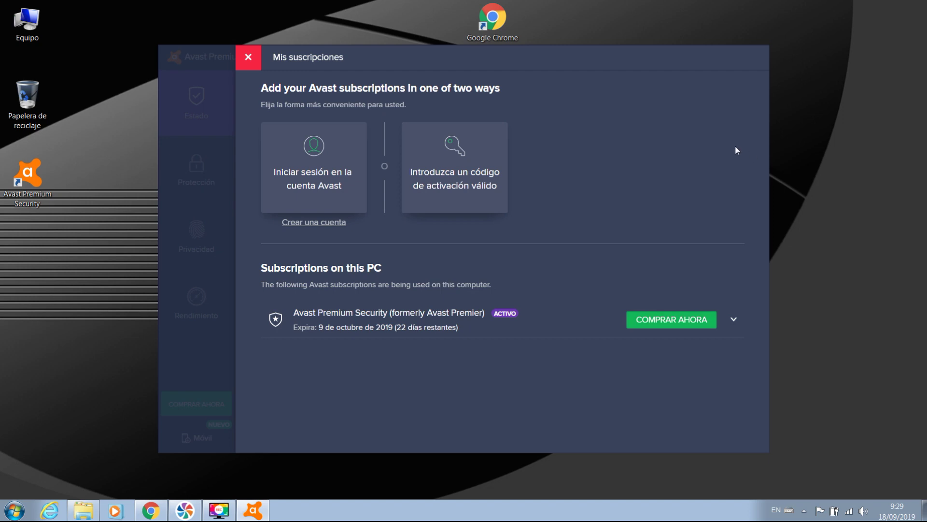
pyautogui.click(467, 186)
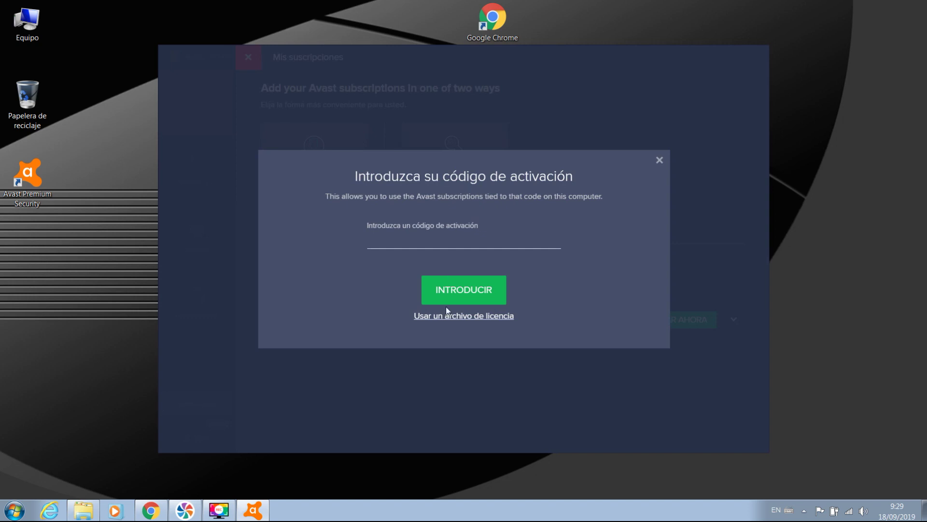
pyautogui.click(659, 160)
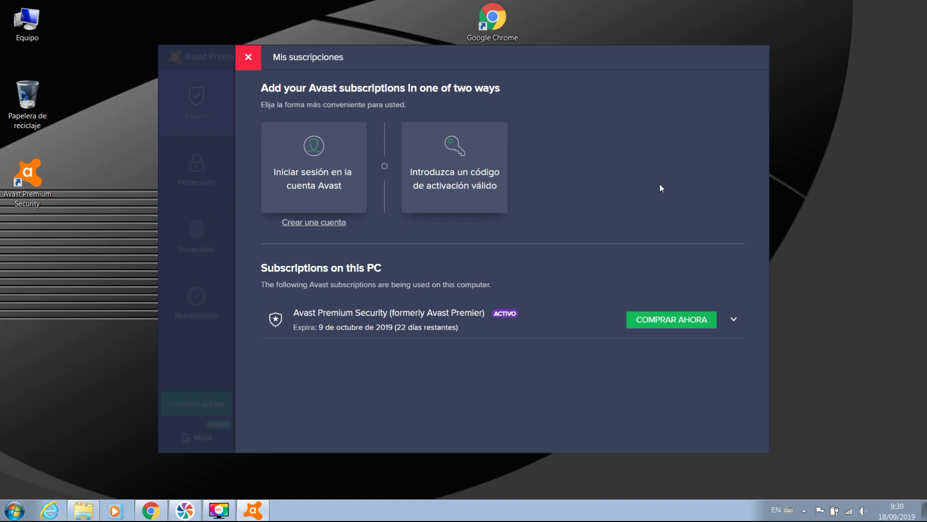
pyautogui.click(477, 173)
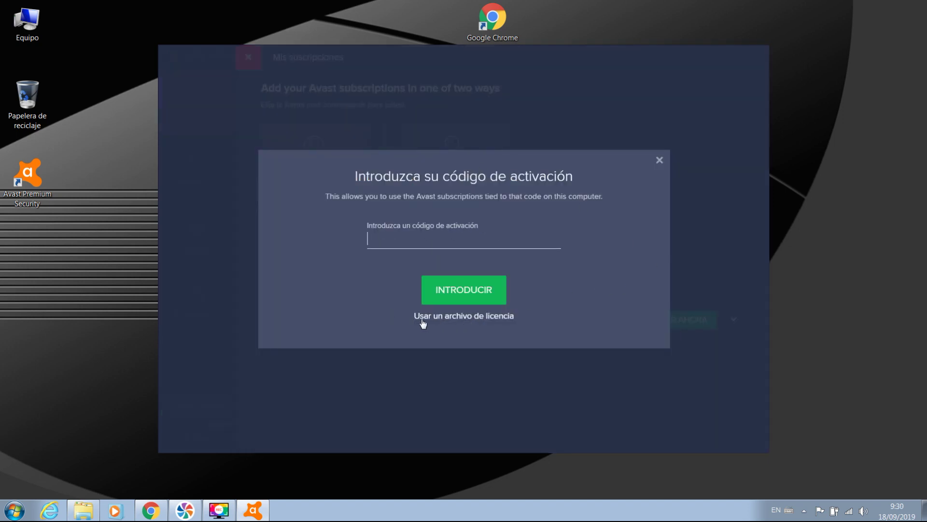
pyautogui.click(464, 319)
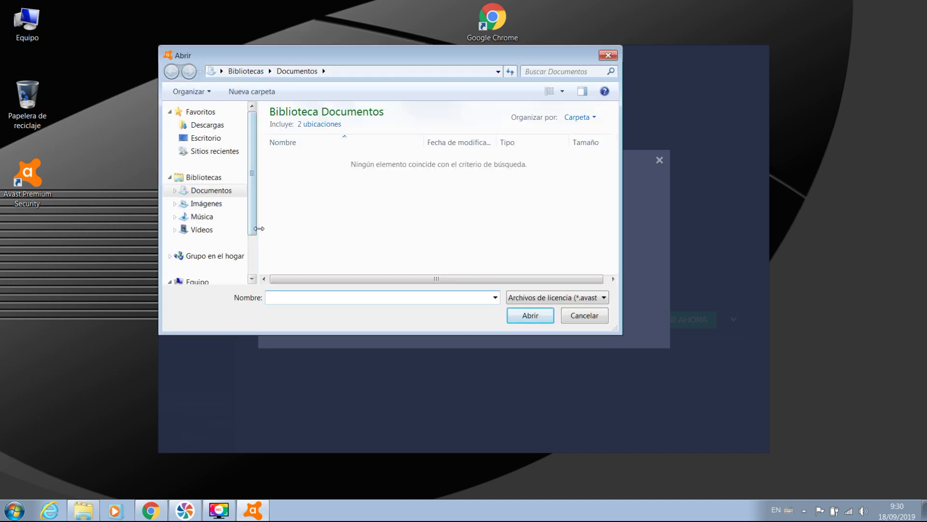
# Load the licence file 14-12-2023_IS_-_2020PR.avastlic from C:\Programas\AVAST PREMIER 2019\19.7.2388-PVP\license and close the subscriptions page.
pyautogui.scroll(-1, 255, 230)
pyautogui.click(215, 252)
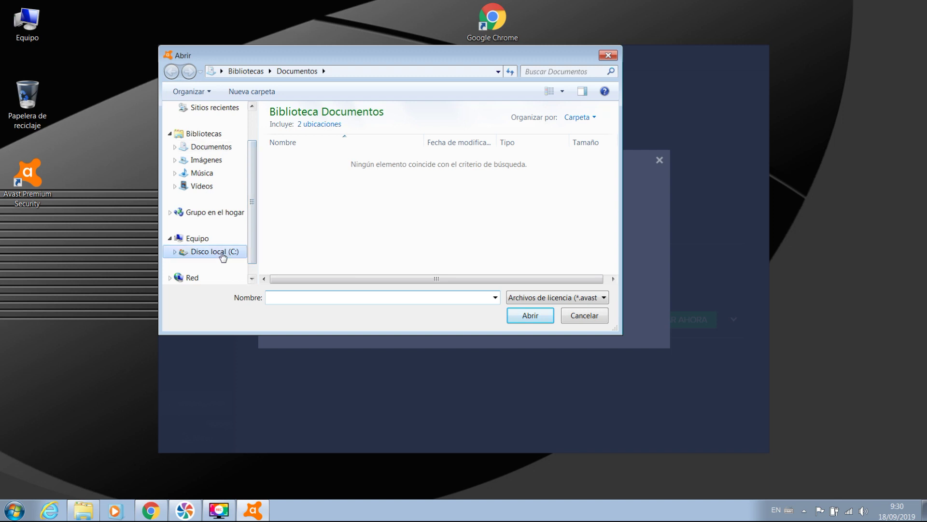
pyautogui.doubleClick(298, 181)
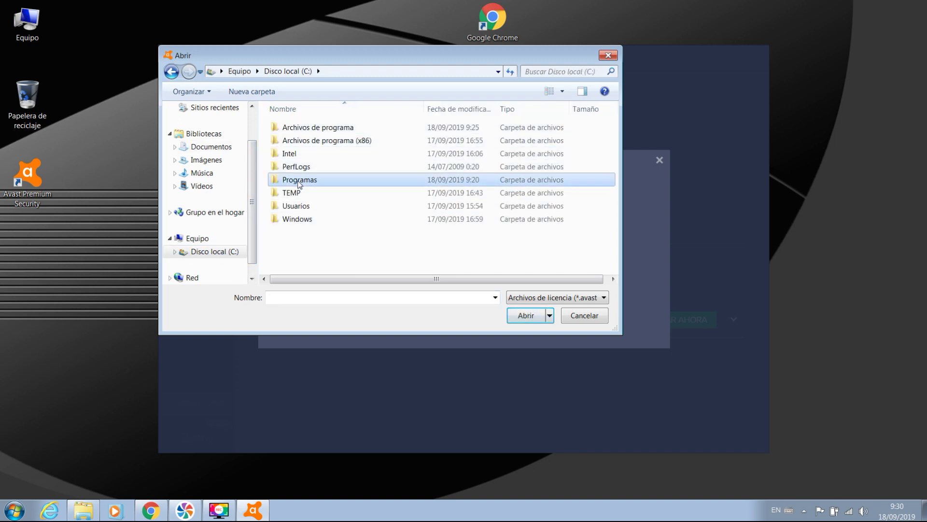
pyautogui.doubleClick(309, 128)
pyautogui.doubleClick(308, 129)
pyautogui.doubleClick(307, 129)
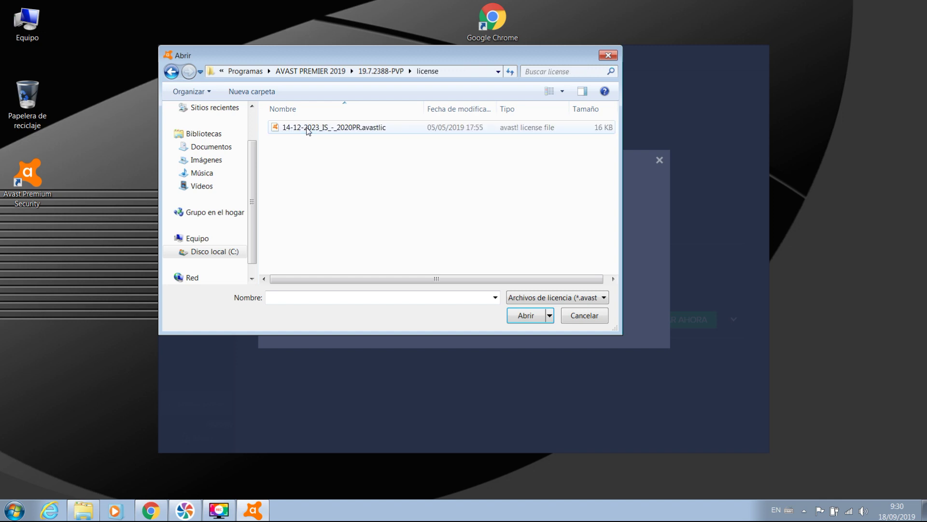
pyautogui.doubleClick(333, 128)
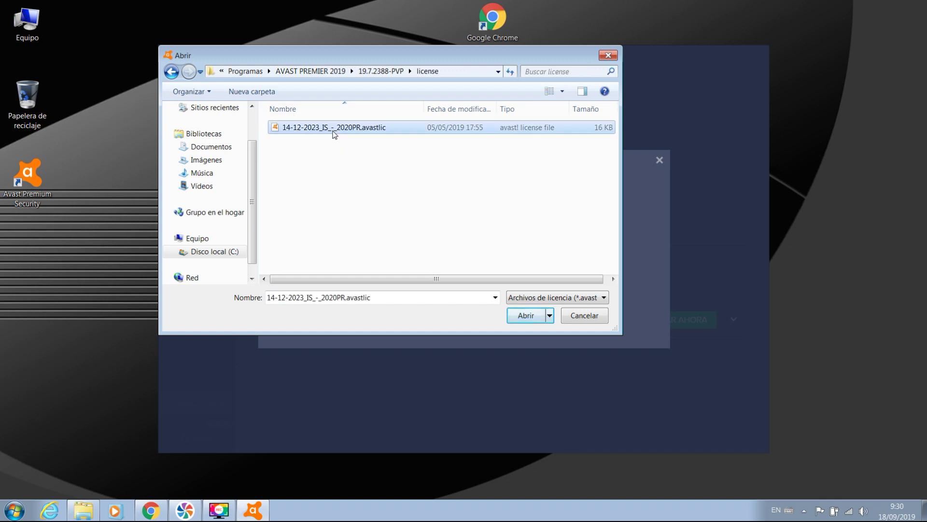
pyautogui.click(476, 320)
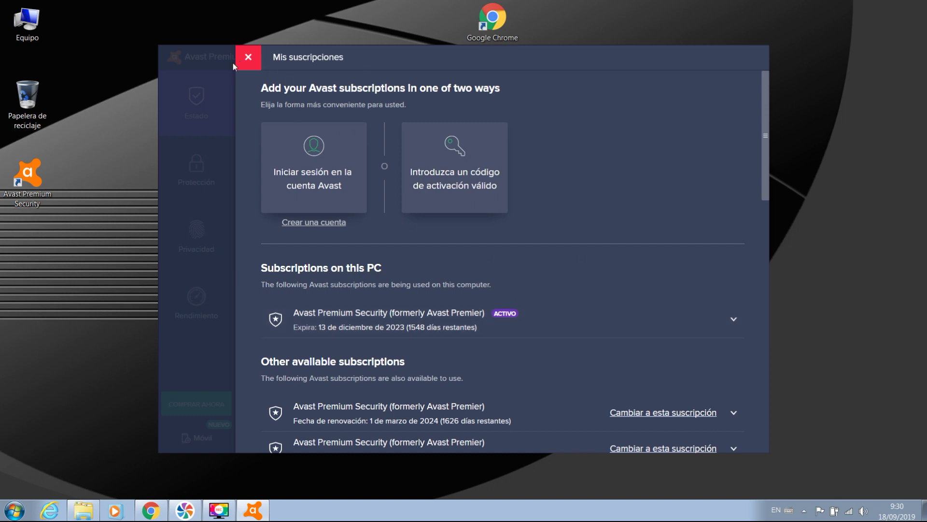
pyautogui.click(256, 60)
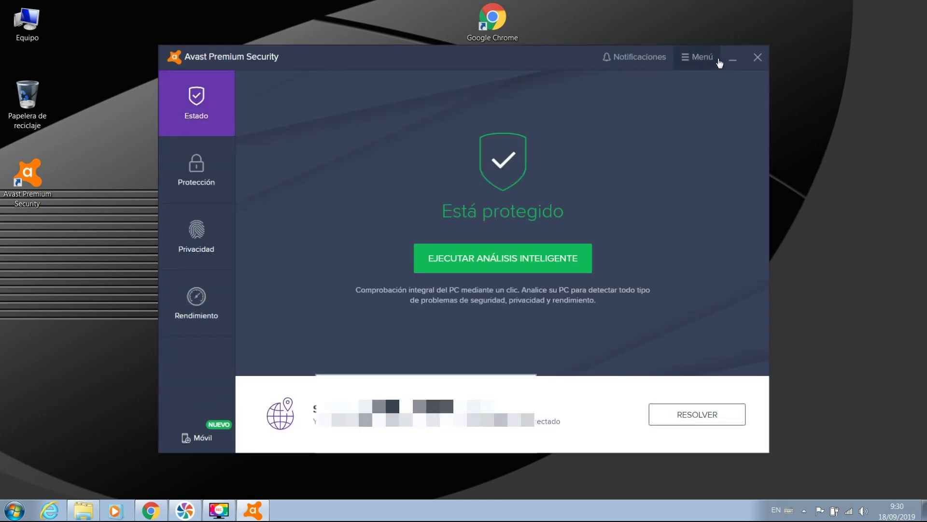
# Turn off all remaining data-sharing and product-offer preferences in the general personal privacy options, and close Avast.
pyautogui.click(700, 57)
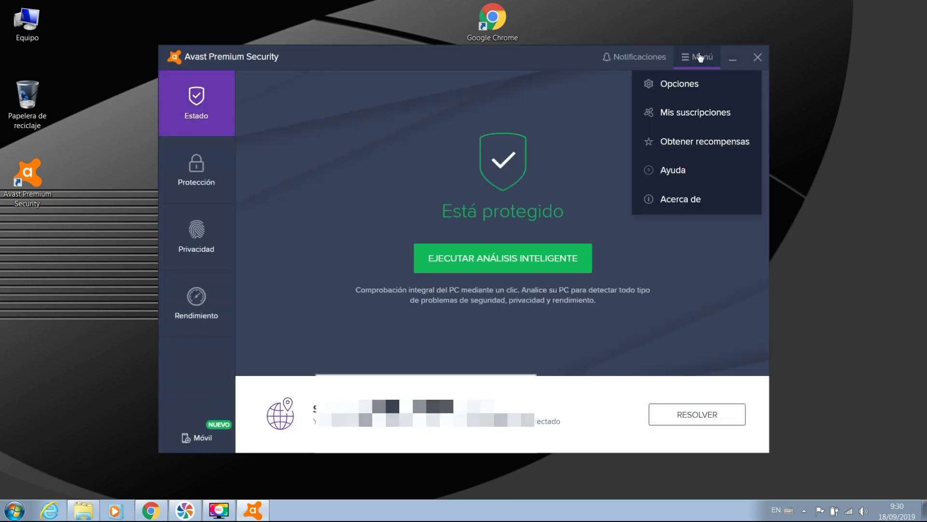
pyautogui.click(679, 85)
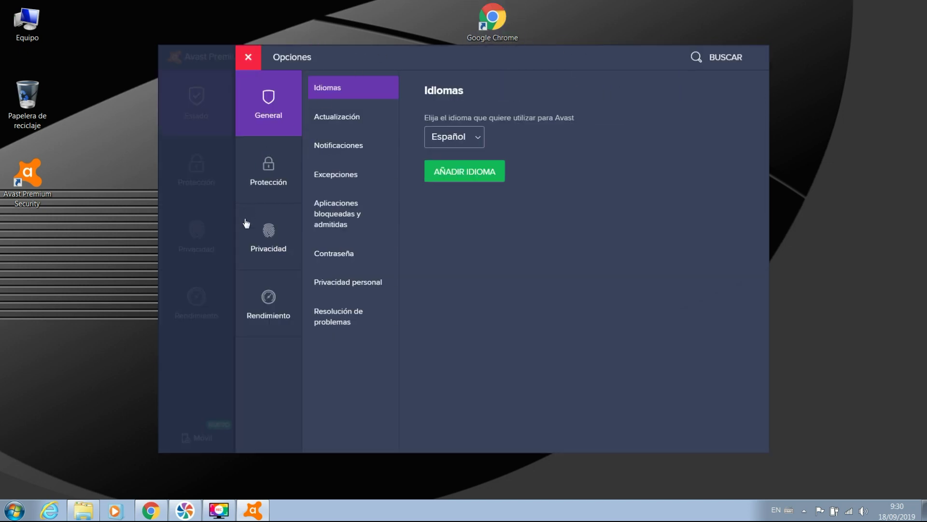
pyautogui.click(272, 234)
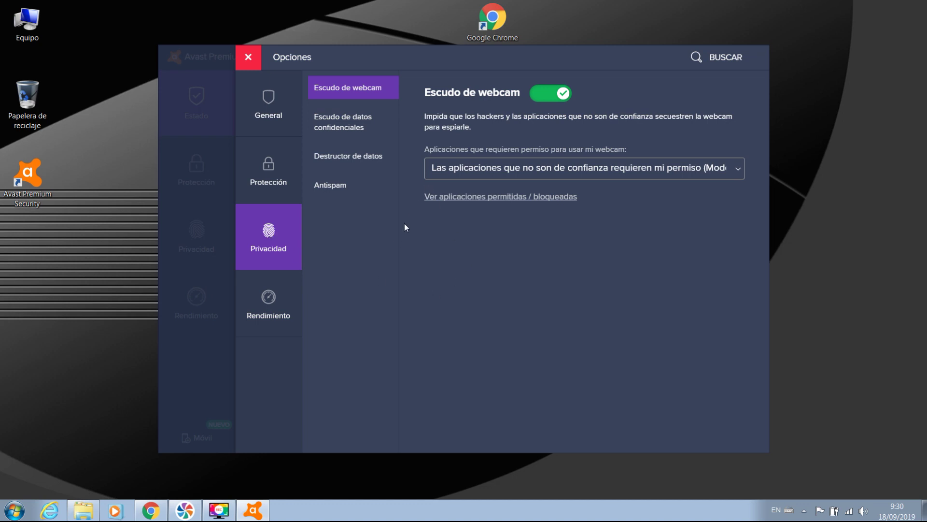
pyautogui.click(278, 115)
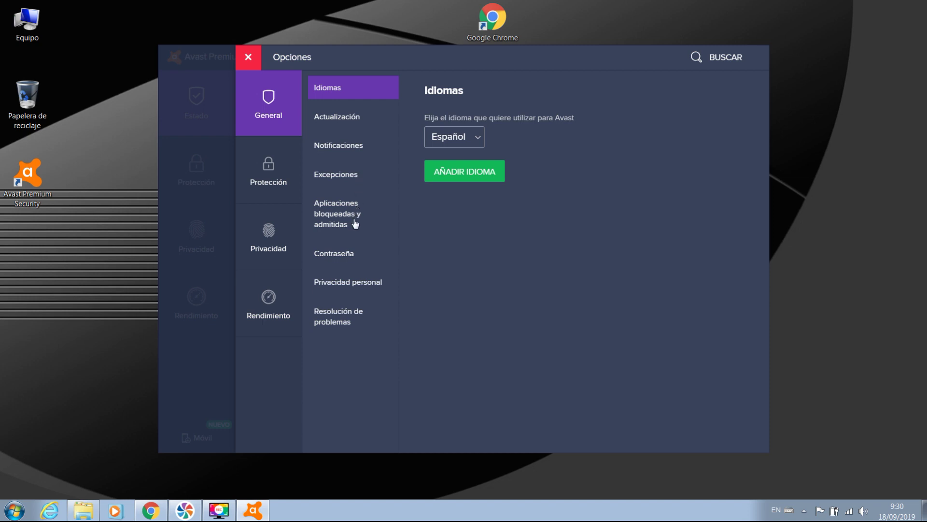
pyautogui.click(359, 283)
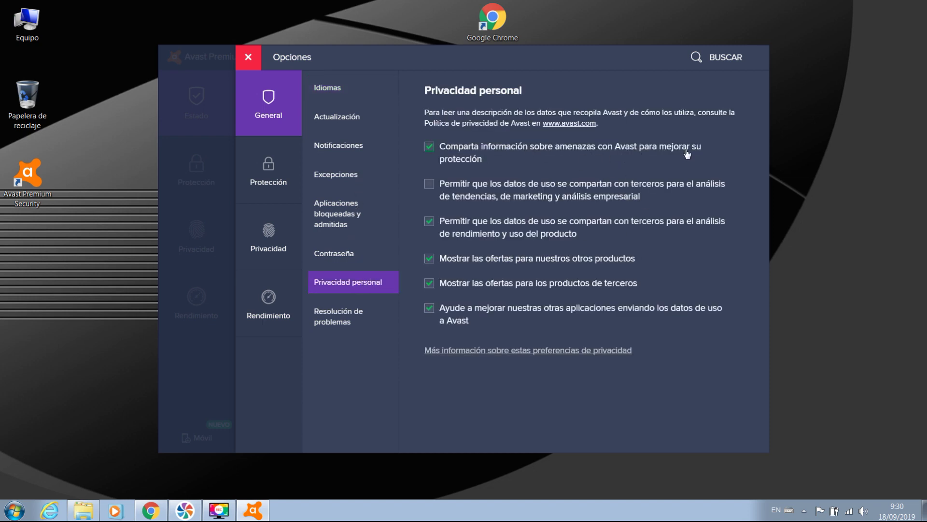
pyautogui.click(429, 148)
pyautogui.click(428, 259)
pyautogui.click(432, 285)
pyautogui.click(432, 312)
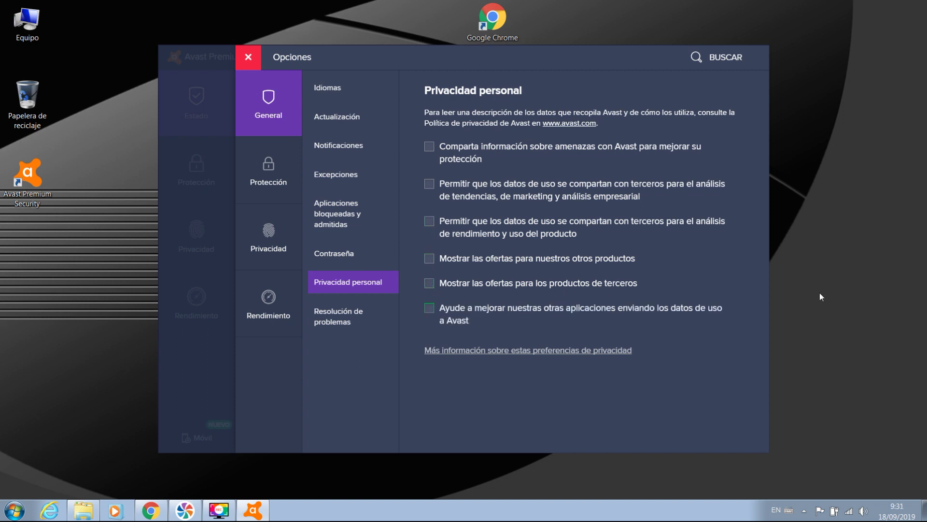
pyautogui.click(249, 55)
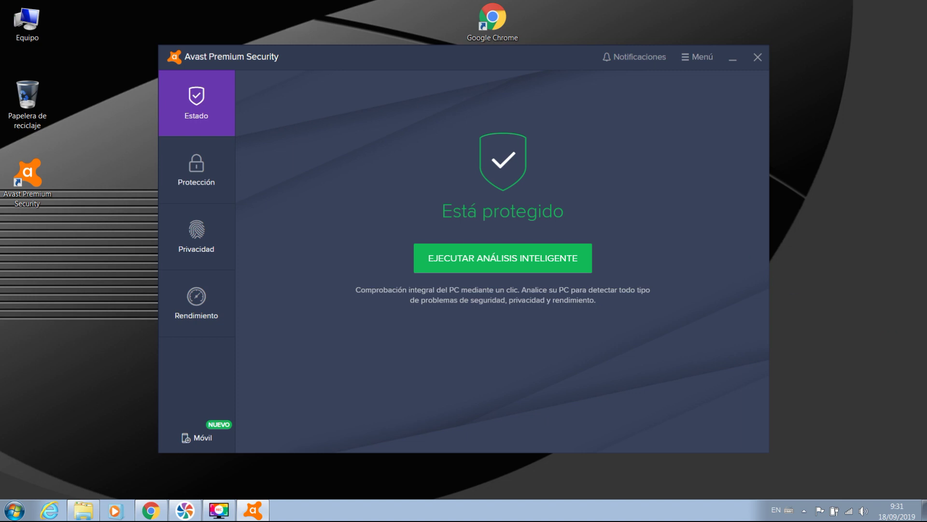
pyautogui.click(758, 57)
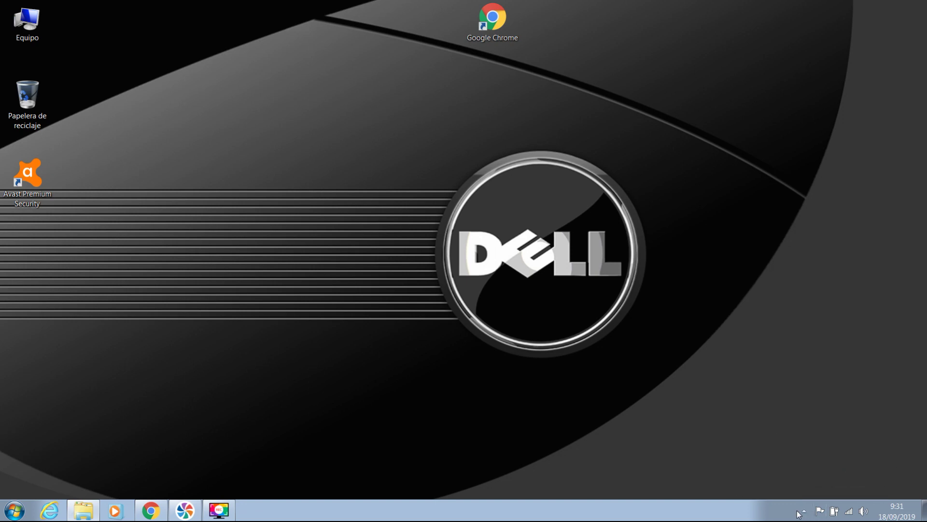
# Set the Avast Antivirus notification-area icon to "Mostrar icono y notificaciones" and accept the change.
pyautogui.click(804, 511)
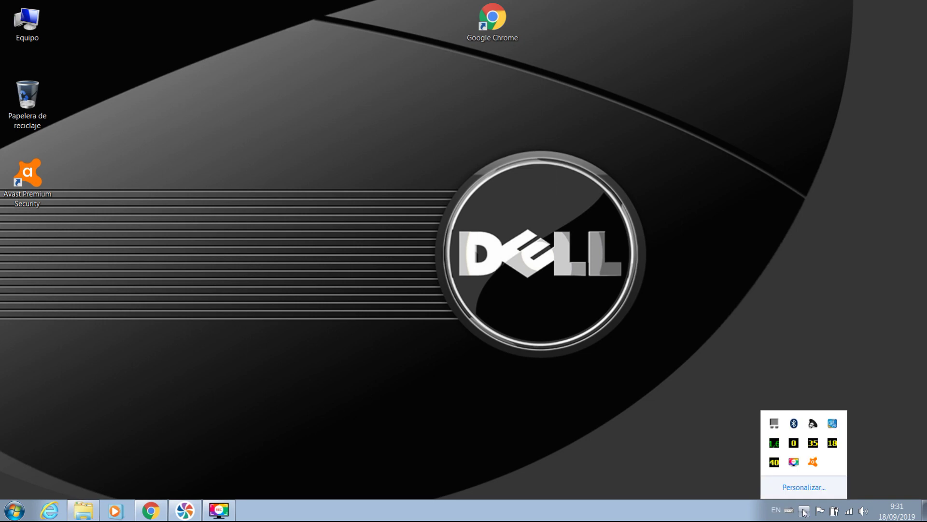
pyautogui.click(804, 487)
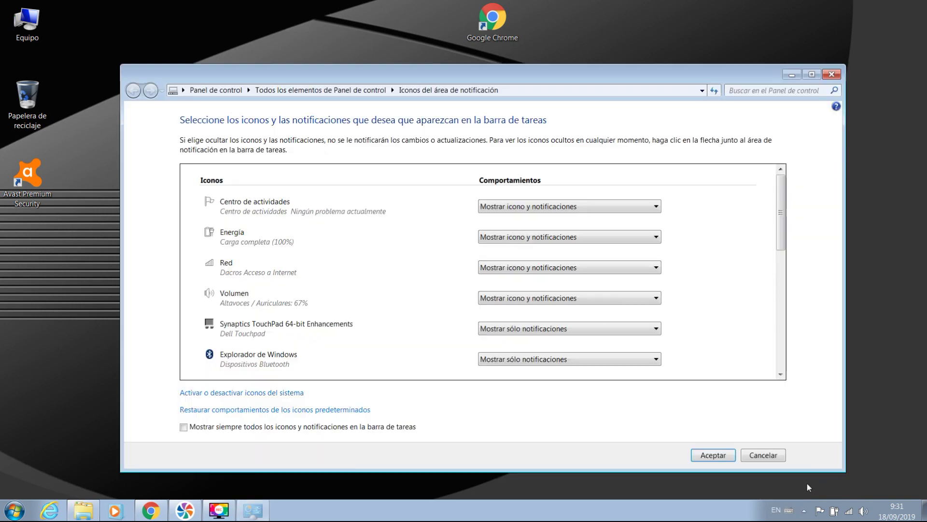
pyautogui.moveTo(789, 212); pyautogui.dragTo(804, 337)
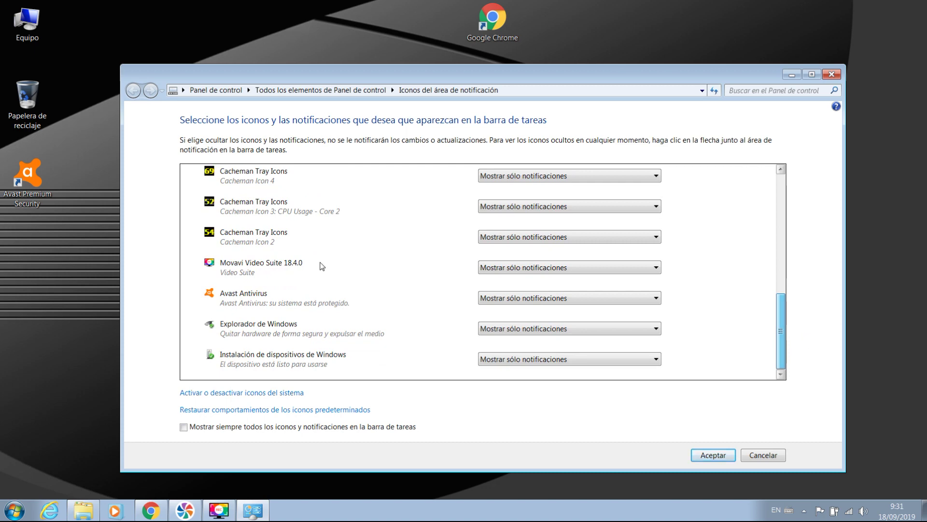
pyautogui.click(519, 302)
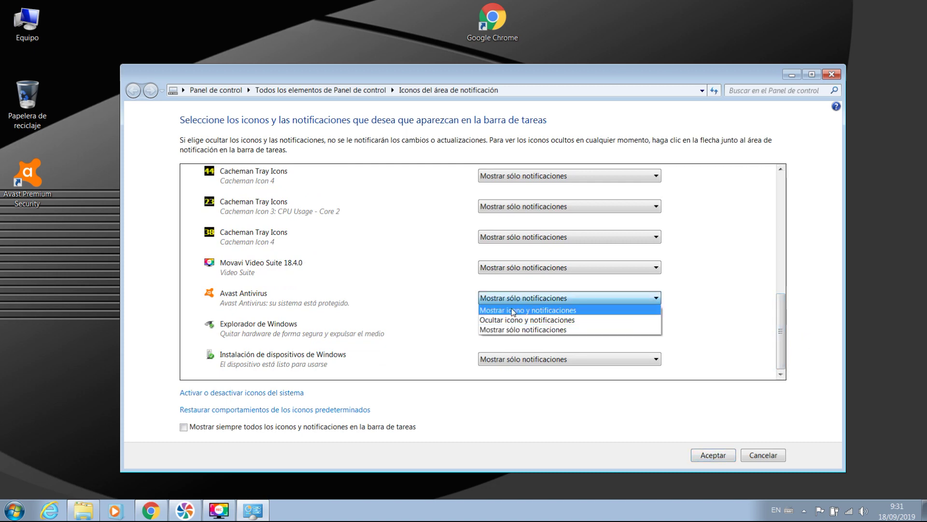
pyautogui.click(520, 308)
pyautogui.click(731, 452)
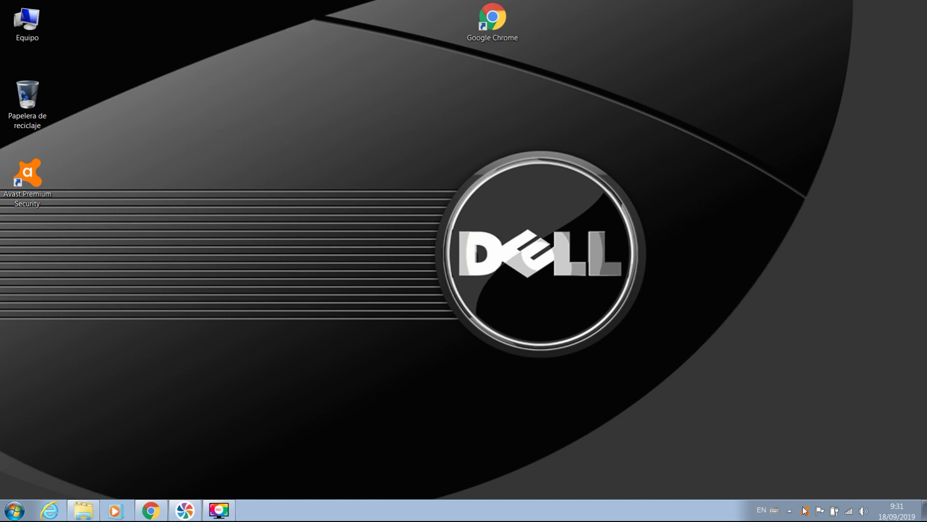